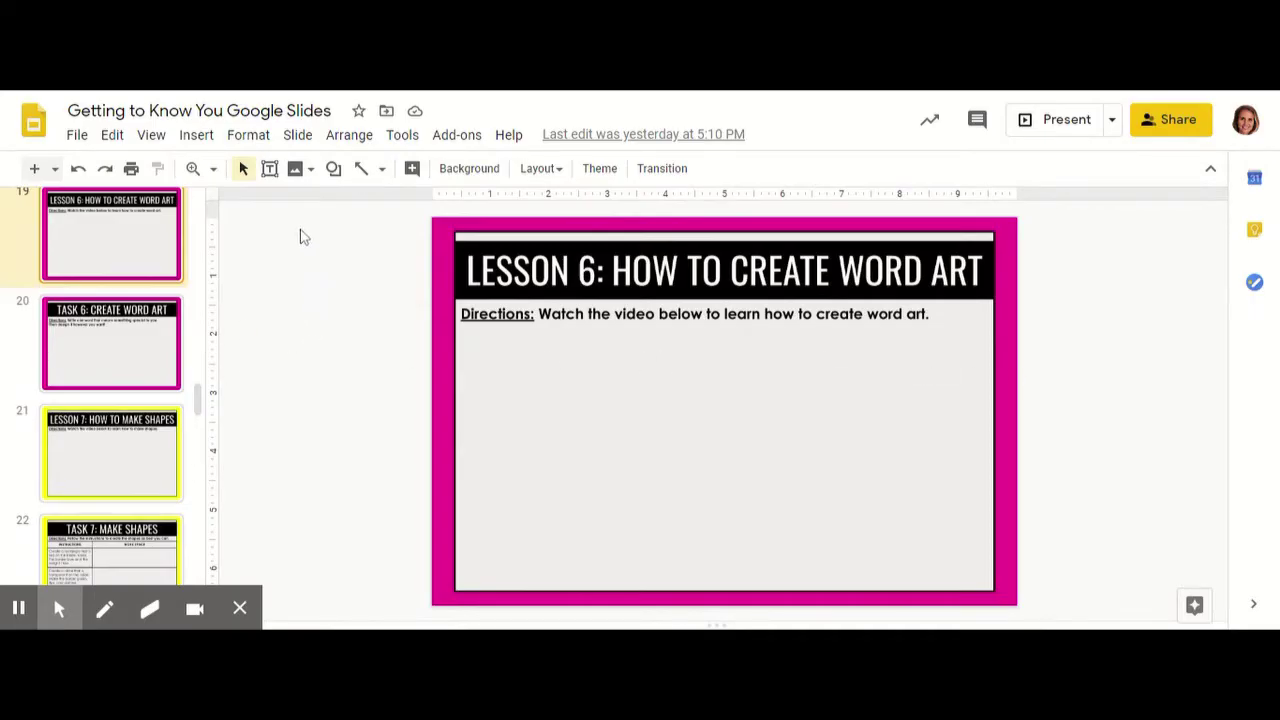
Step: Insert a word art object reading 'love' below the directions on slide 19
left_click(209, 138)
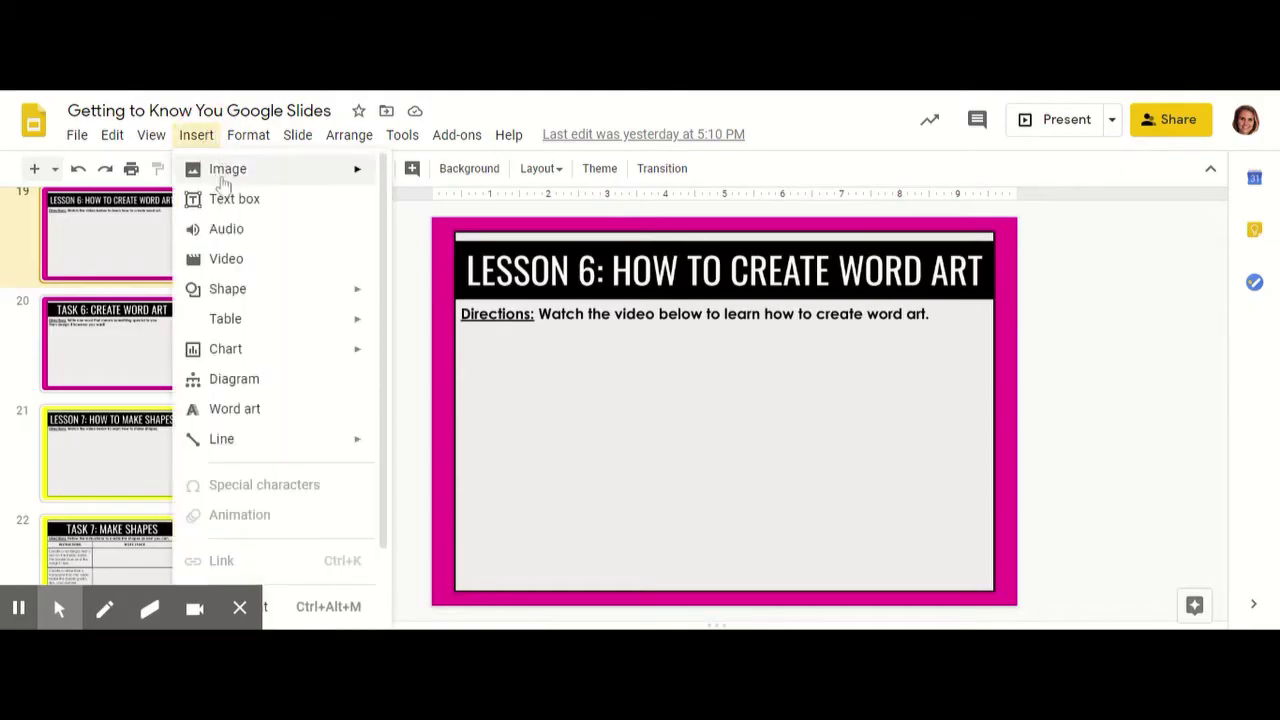
left_click(222, 410)
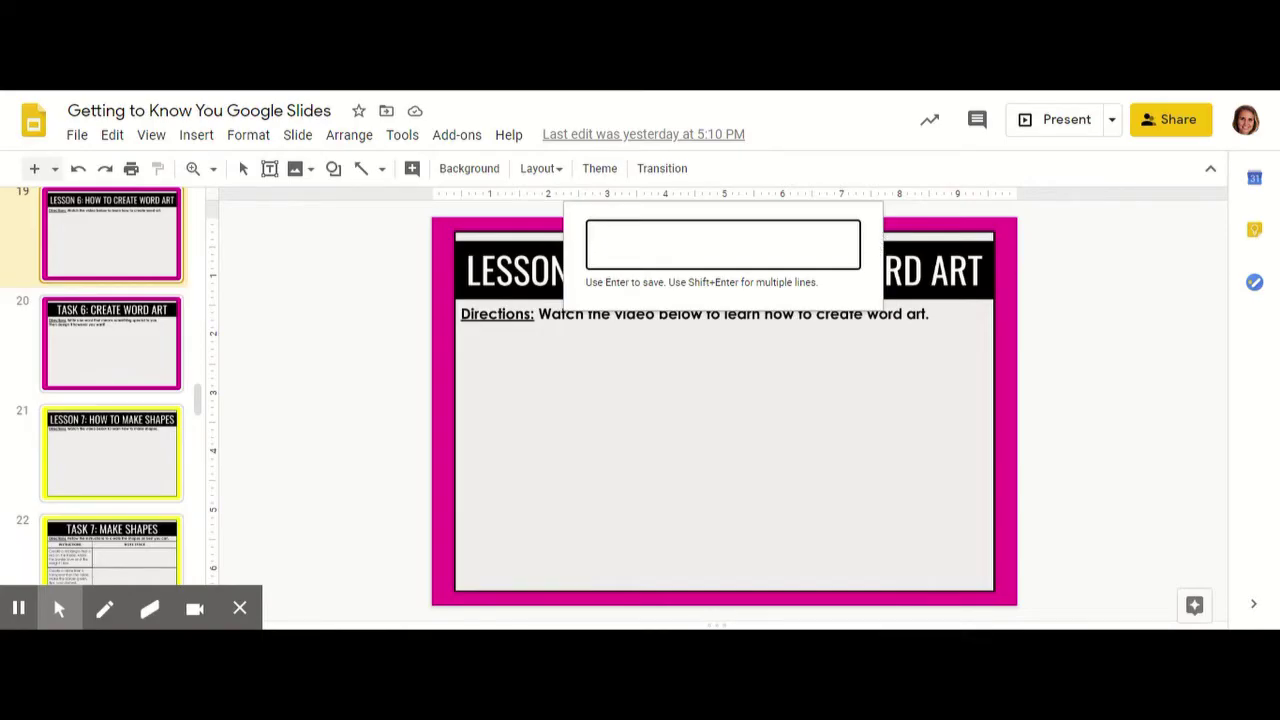
left_click(620, 243)
key("Return")
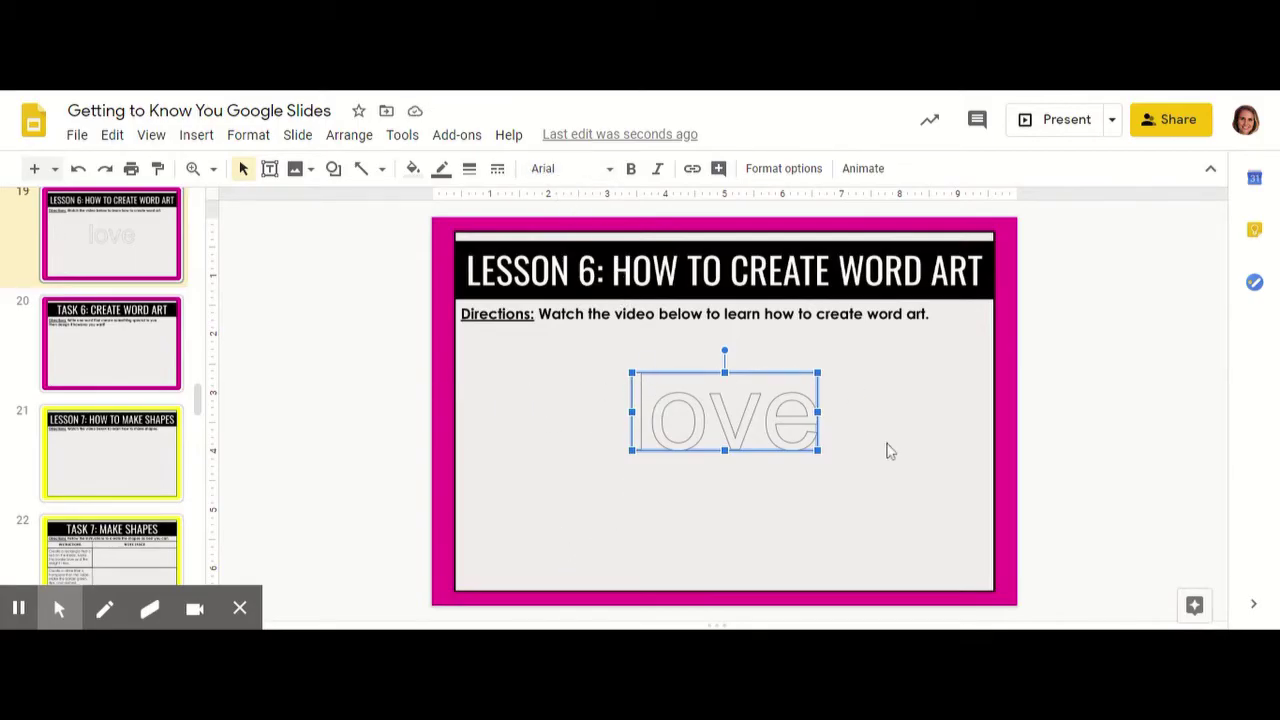
Step: Resize the 'love' word art with its corner and side handles and centre it beneath the directions
left_click_drag(817, 451, 909, 538)
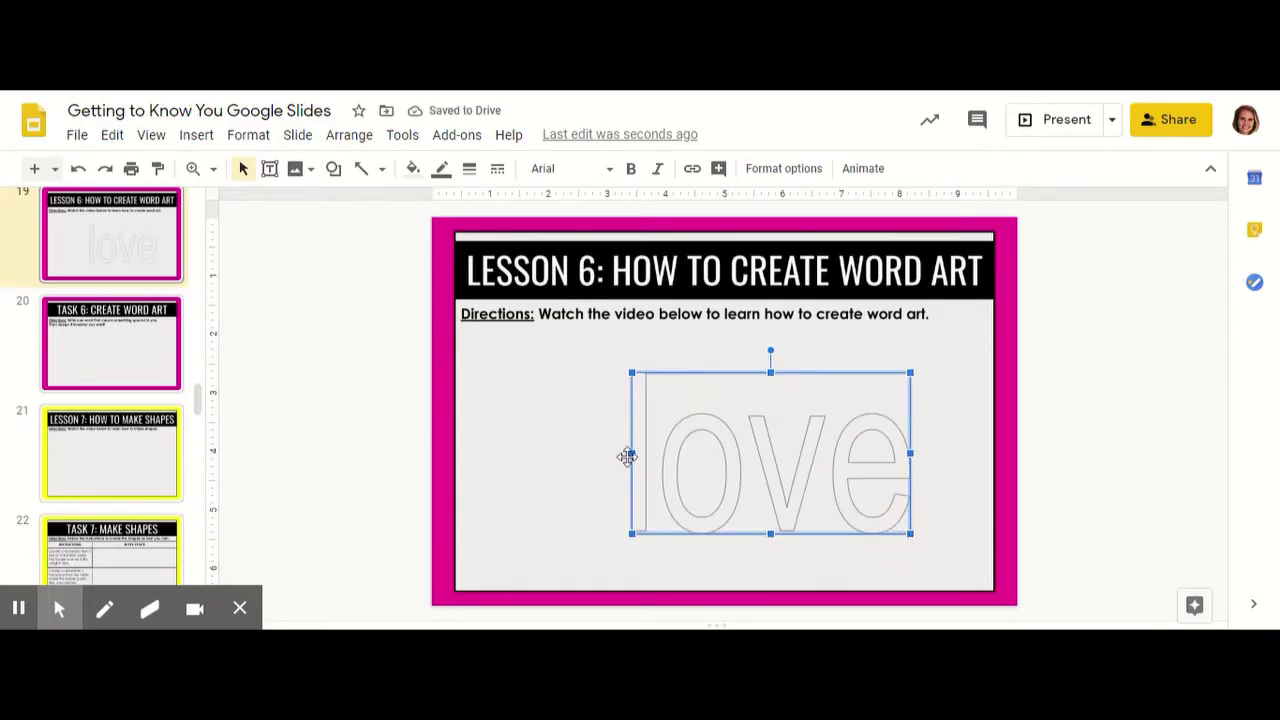
left_click_drag(632, 452, 552, 452)
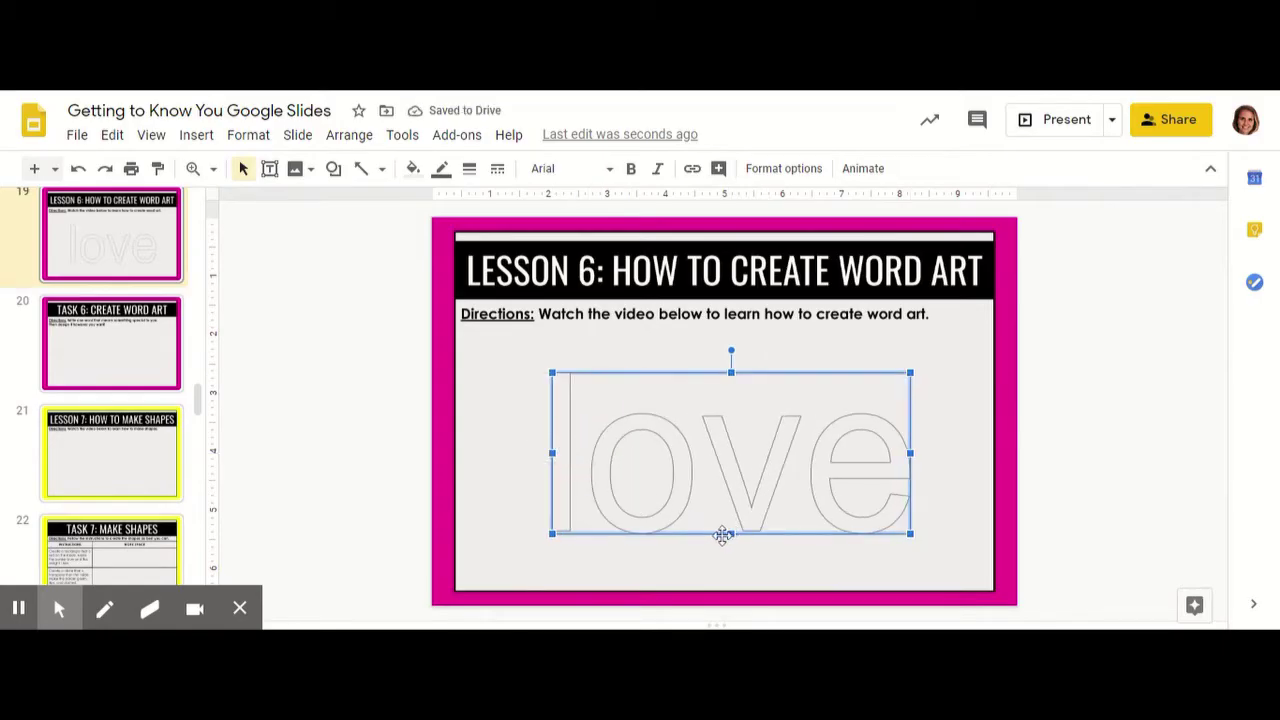
left_click_drag(731, 534, 737, 481)
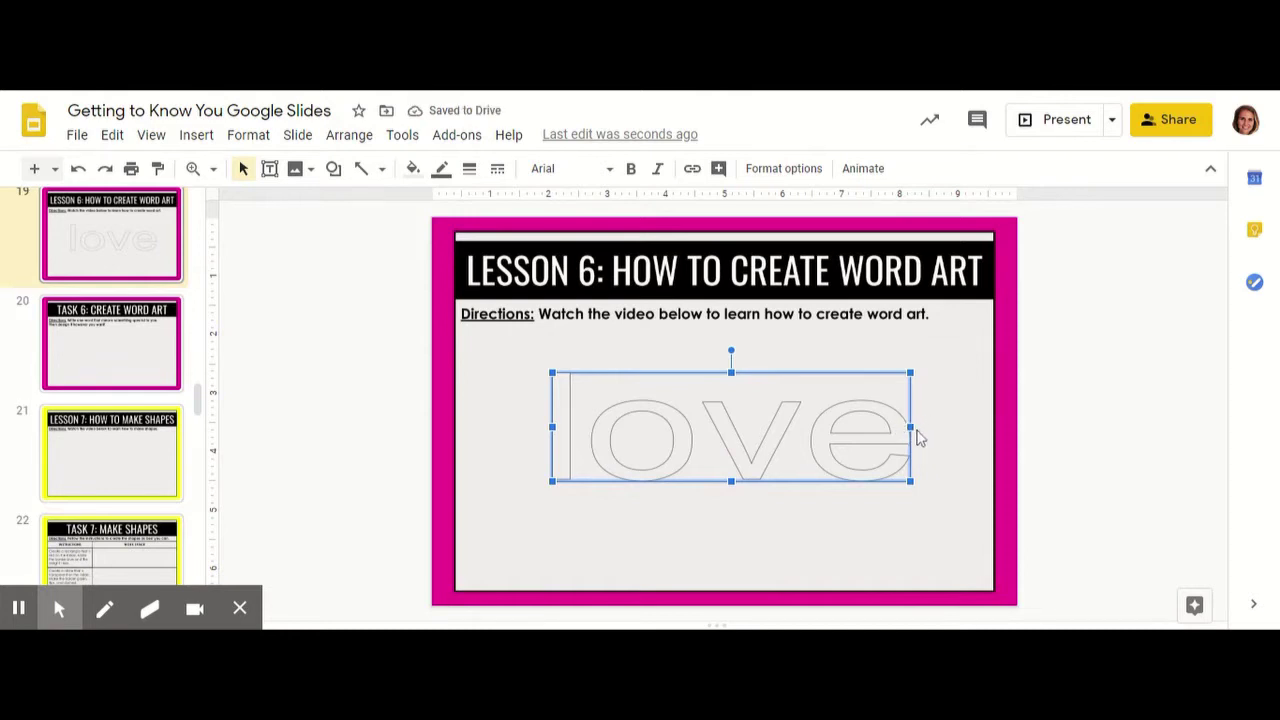
left_click_drag(910, 428, 757, 440)
left_click_drag(728, 443, 795, 440)
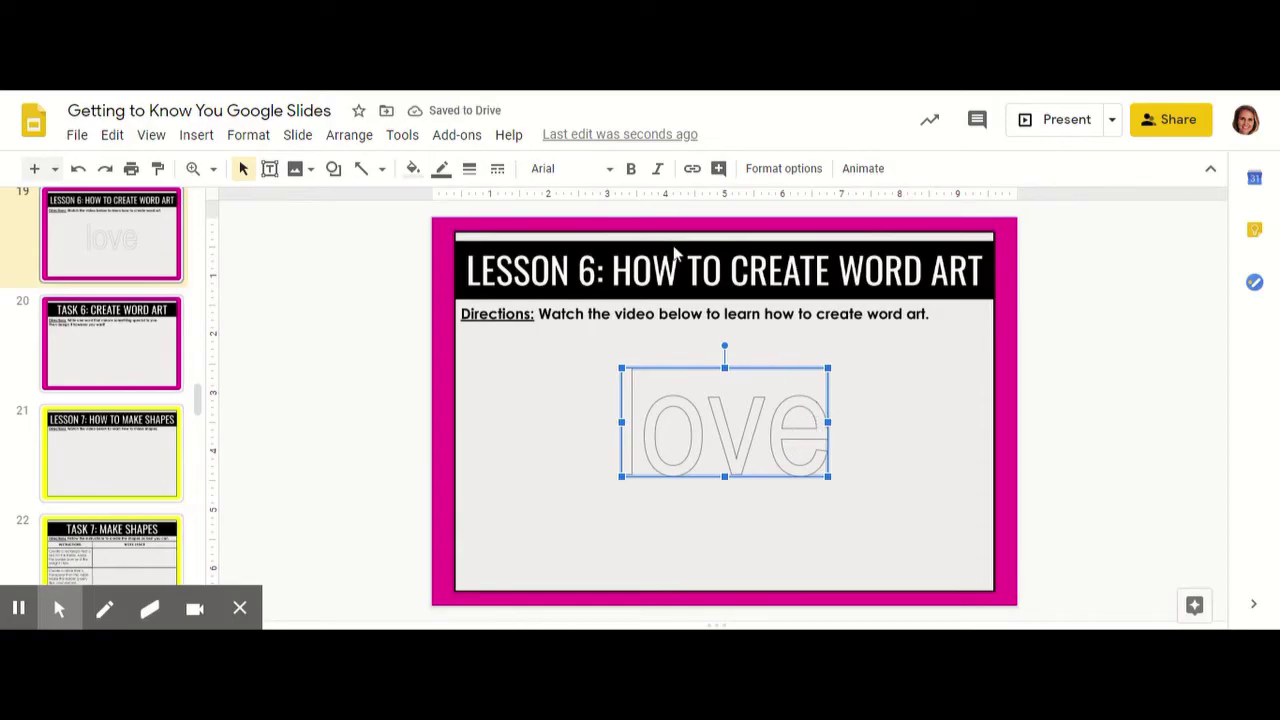
Step: Change the word art font to Bungee Shade and drag LOVE back to the slide centre
left_click(609, 172)
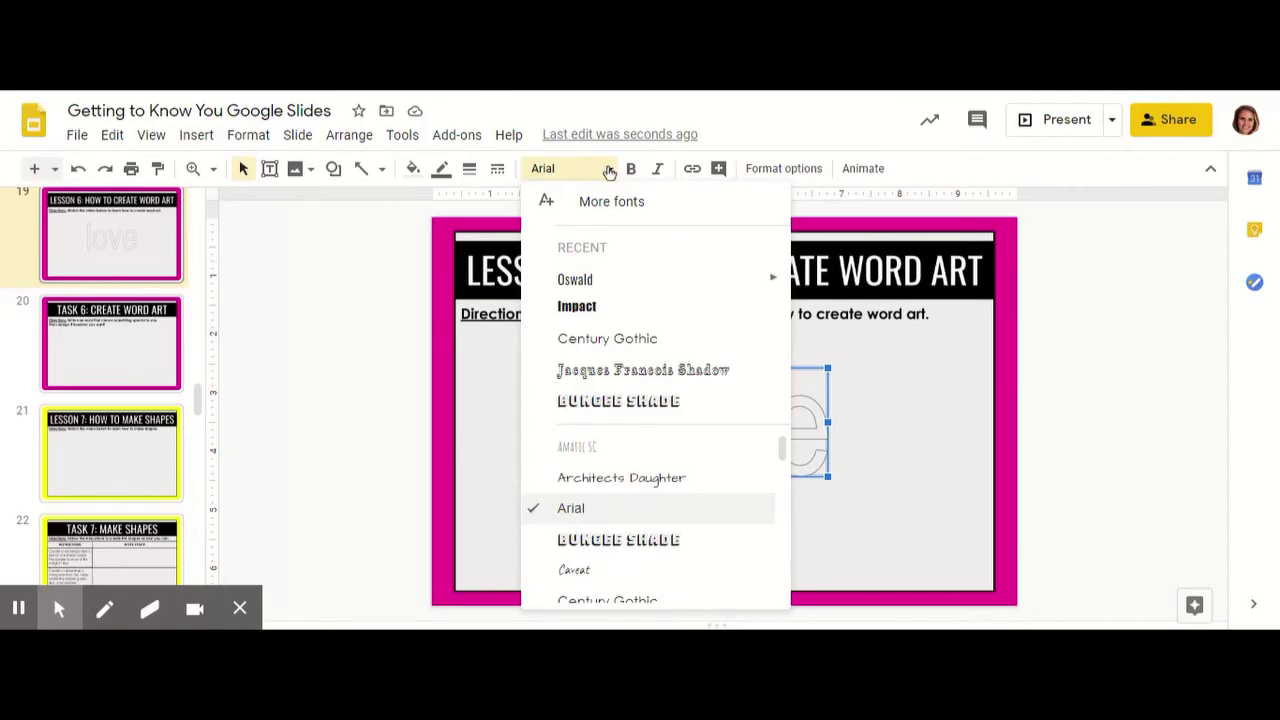
left_click(628, 402)
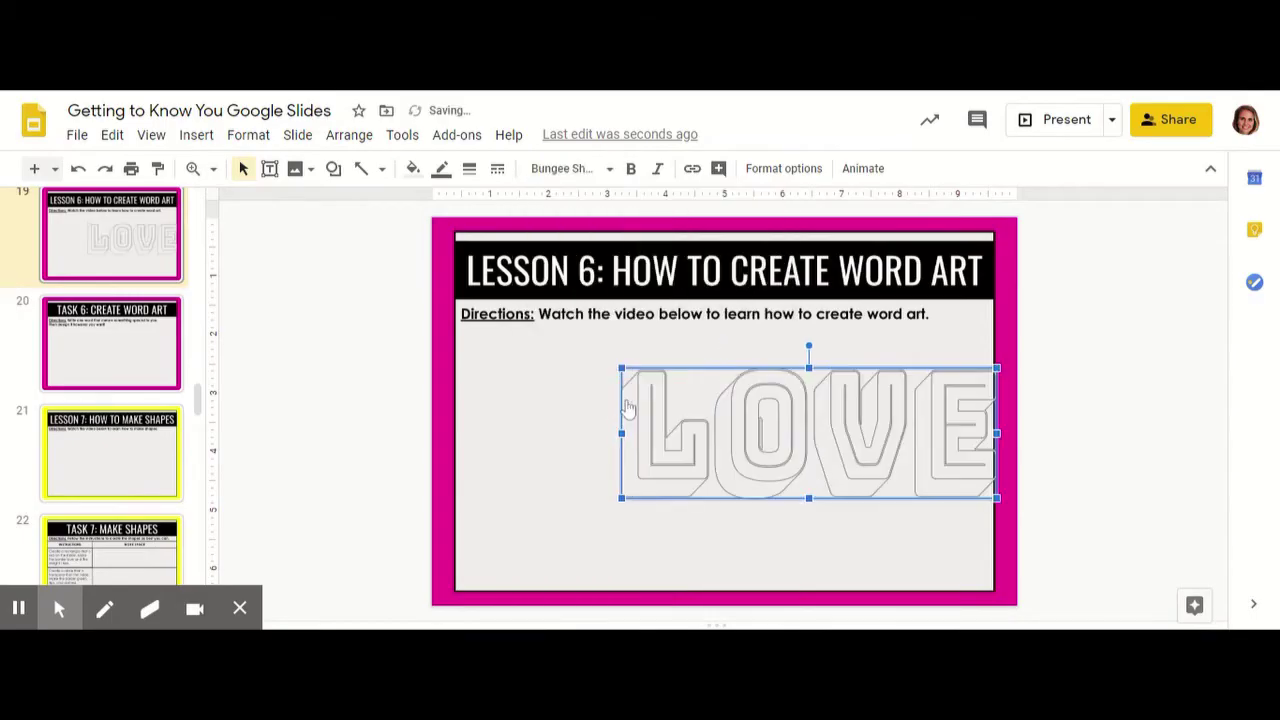
left_click(829, 445)
left_click_drag(829, 445, 795, 447)
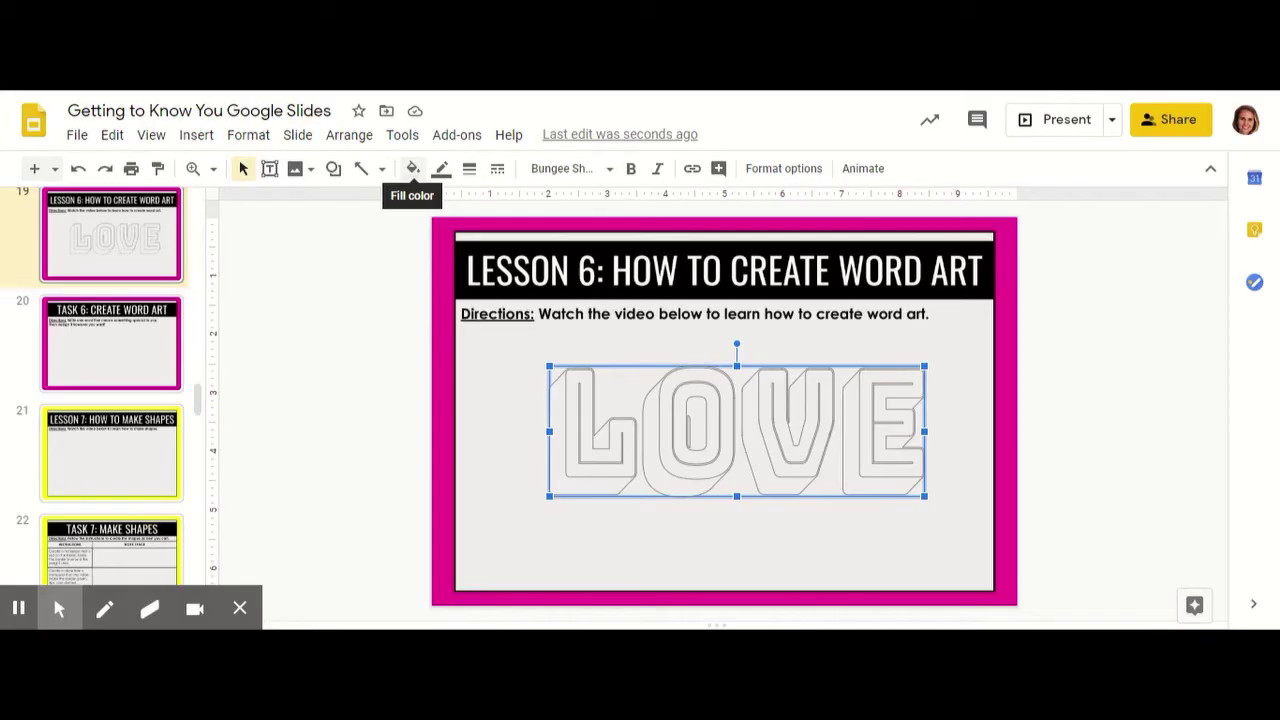
Step: Open the LOVE word art's fill colour gradient options and start a custom gradient
left_click(413, 170)
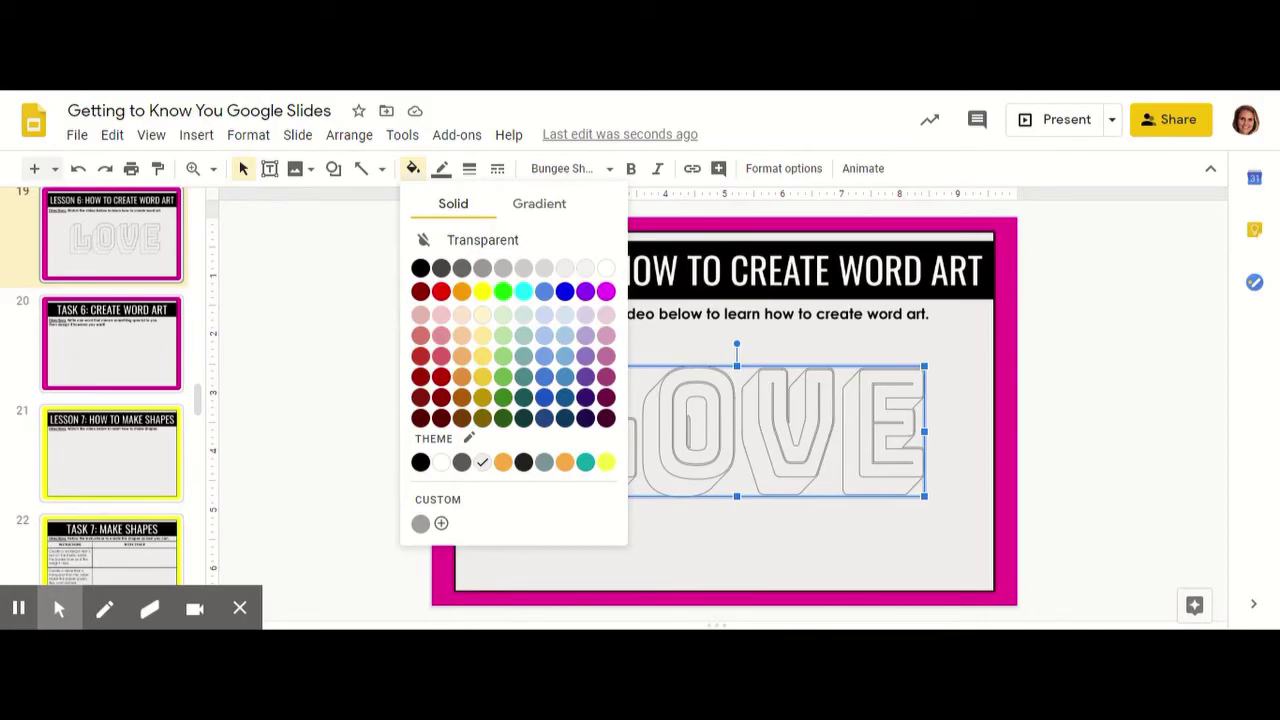
left_click(540, 207)
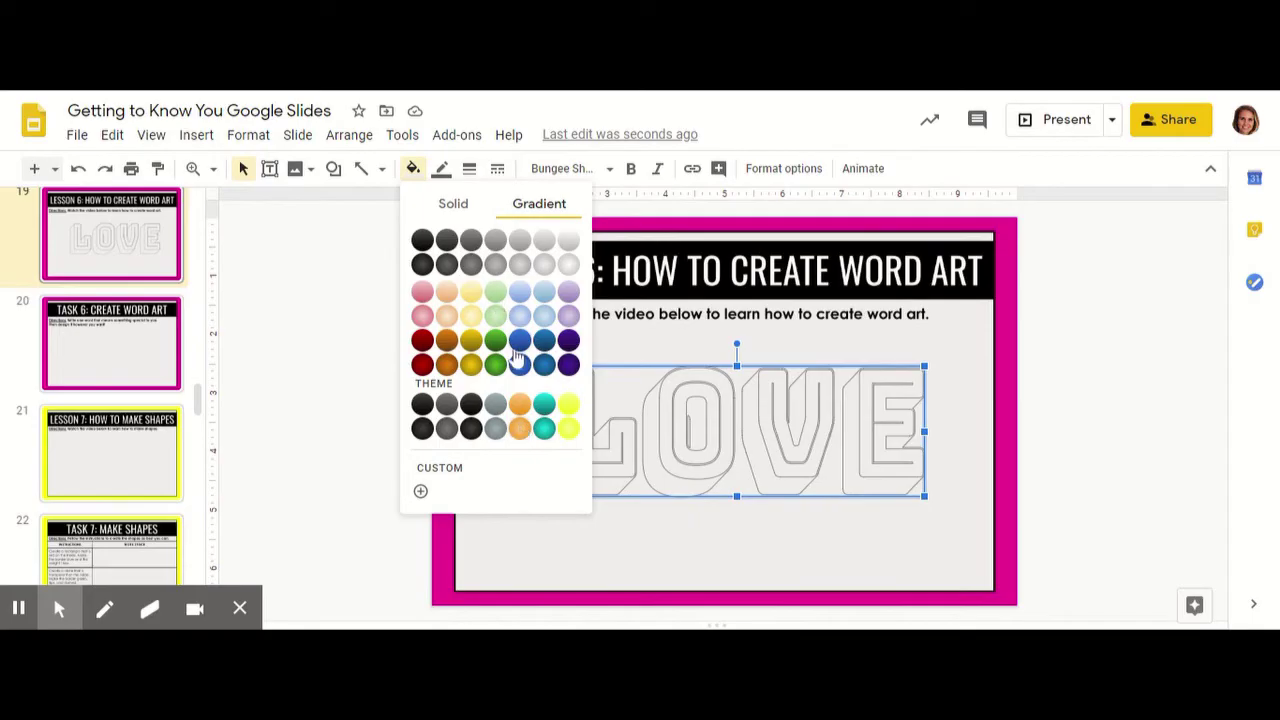
left_click(421, 493)
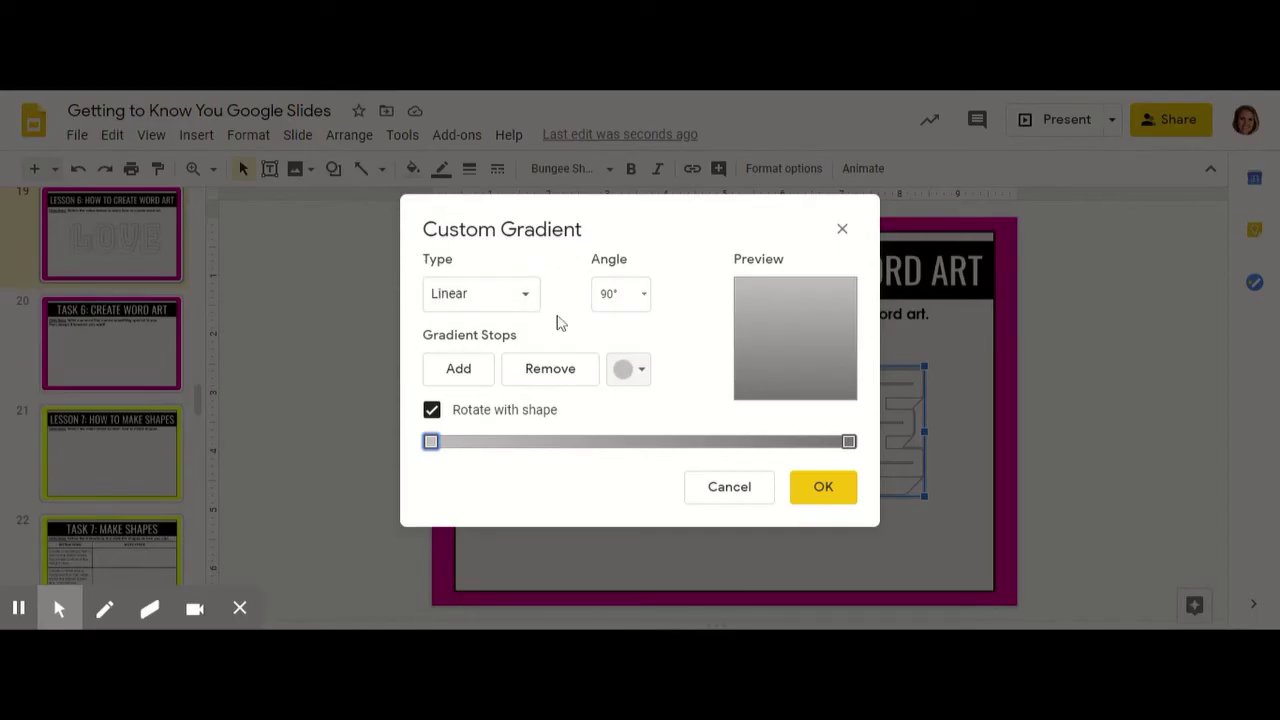
Step: Set the custom gradient type to Linear, after briefly trying Radial, with a 90° angle
left_click(492, 306)
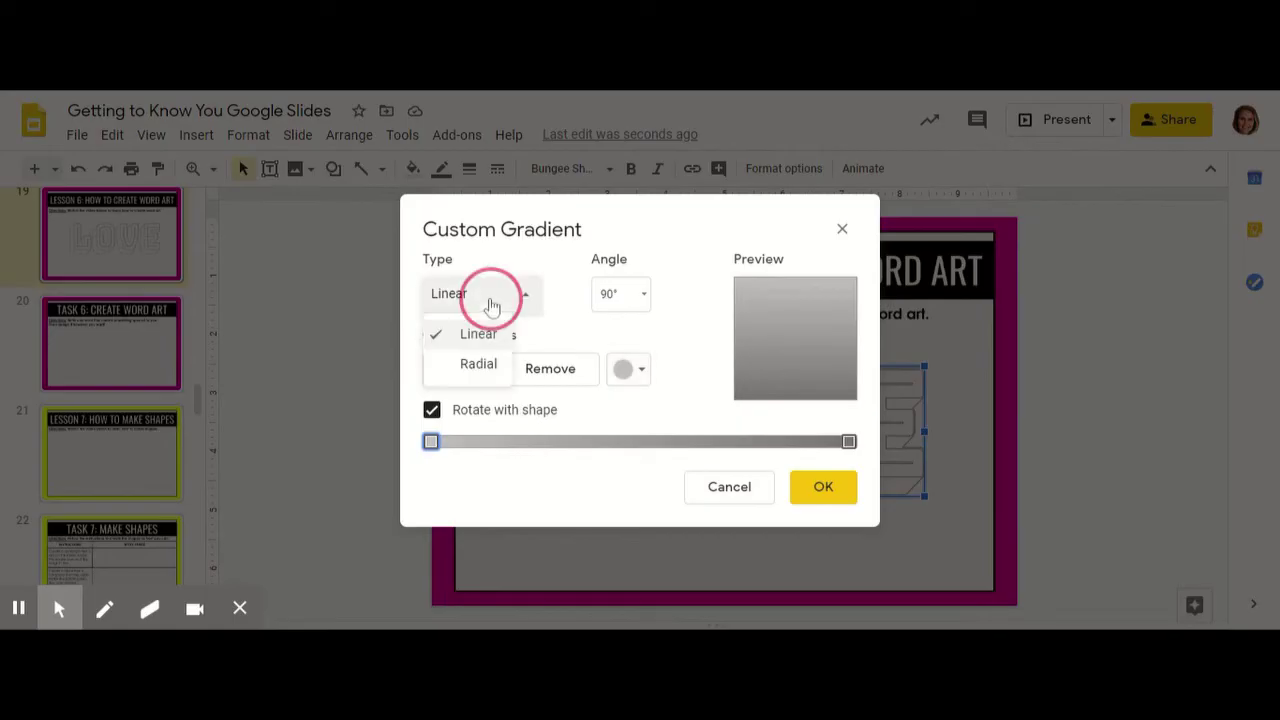
left_click(474, 366)
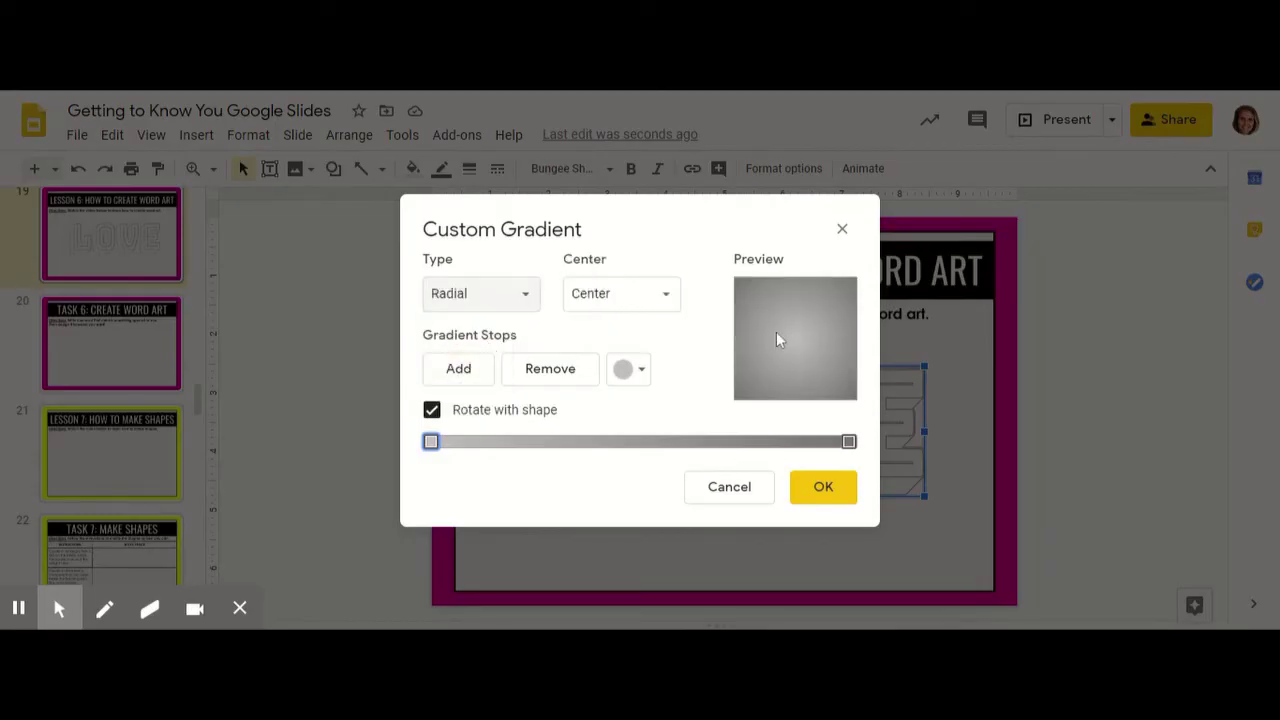
left_click(527, 303)
left_click(480, 335)
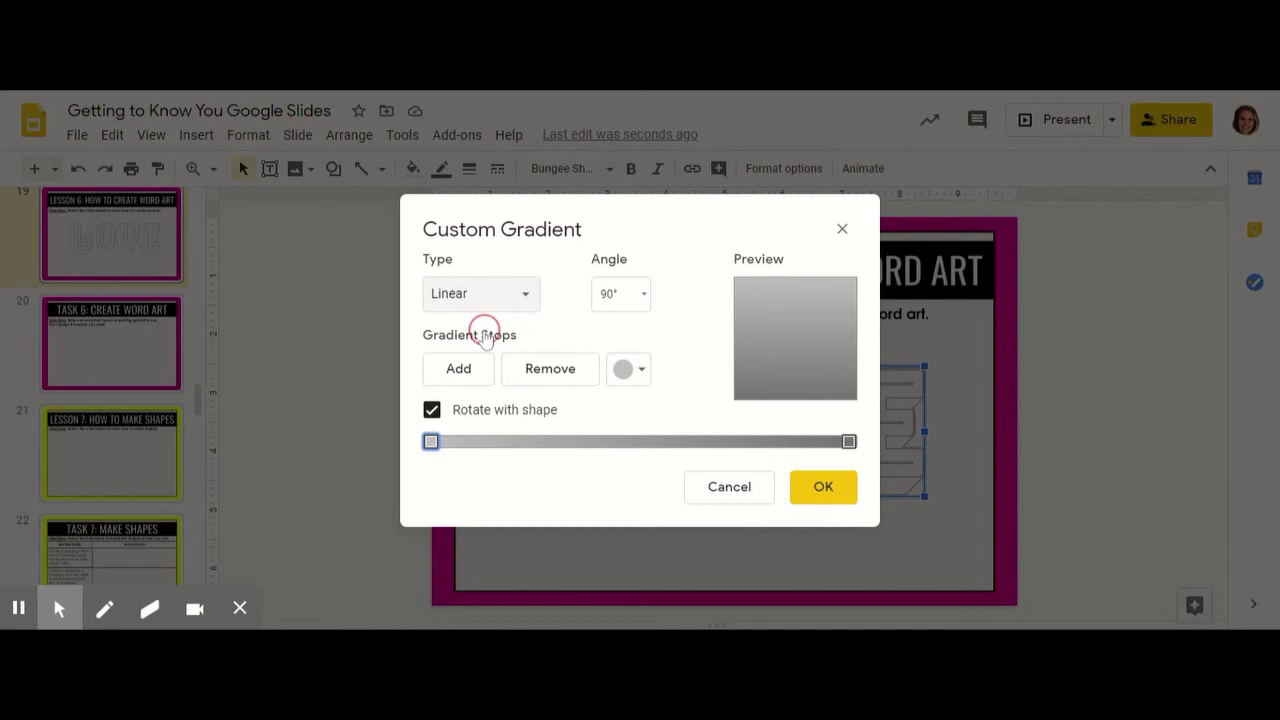
left_click(643, 296)
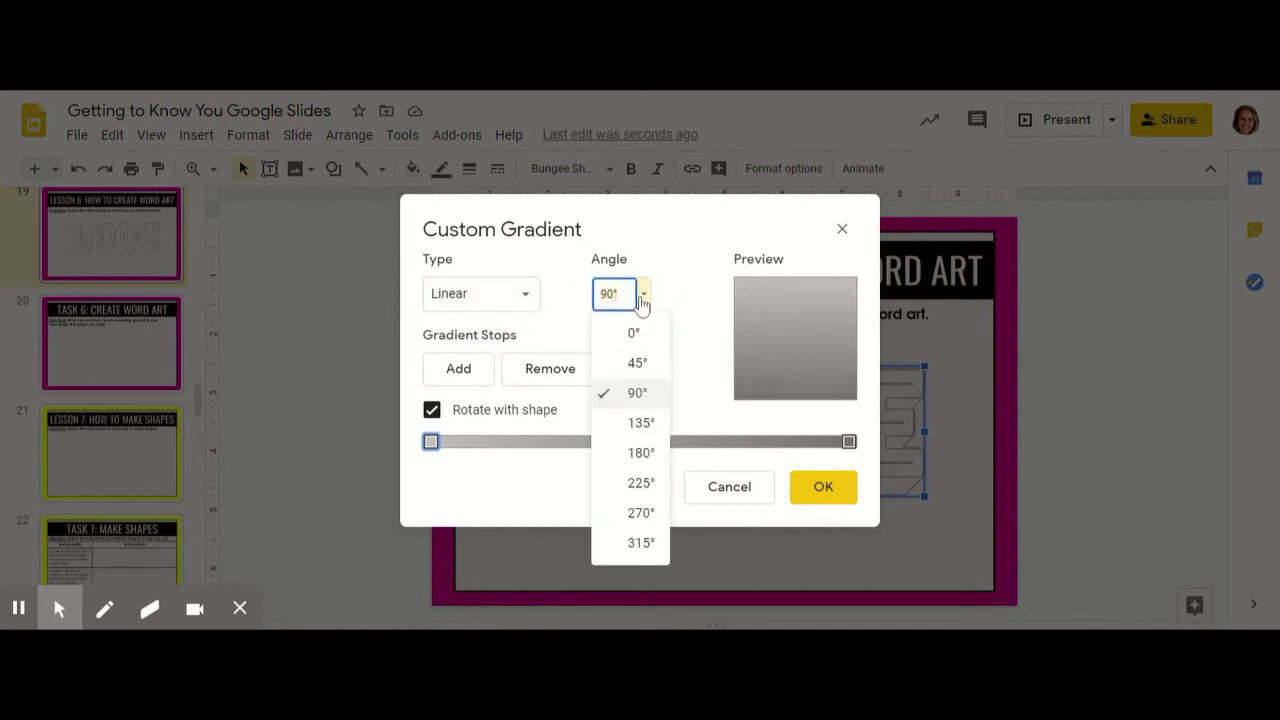
left_click(640, 396)
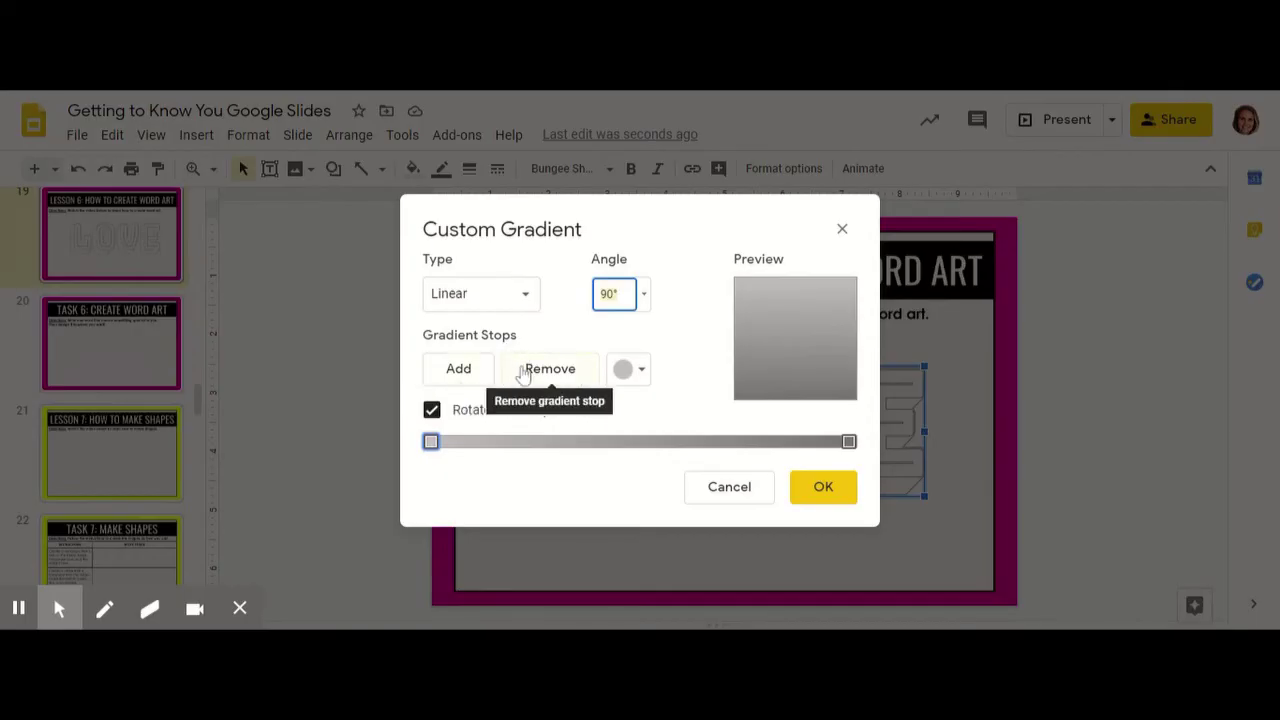
Step: Add a gradient stop at the start and colour it red
left_click(458, 370)
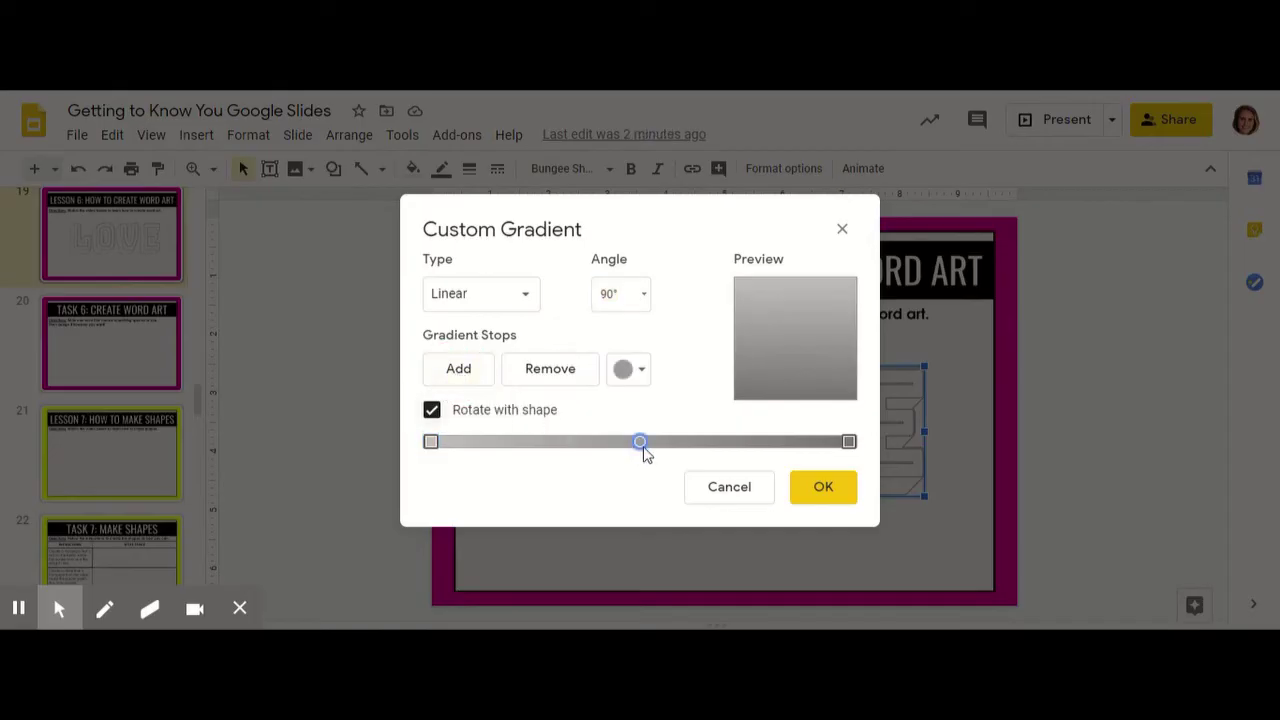
left_click_drag(642, 450, 431, 447)
left_click(625, 369)
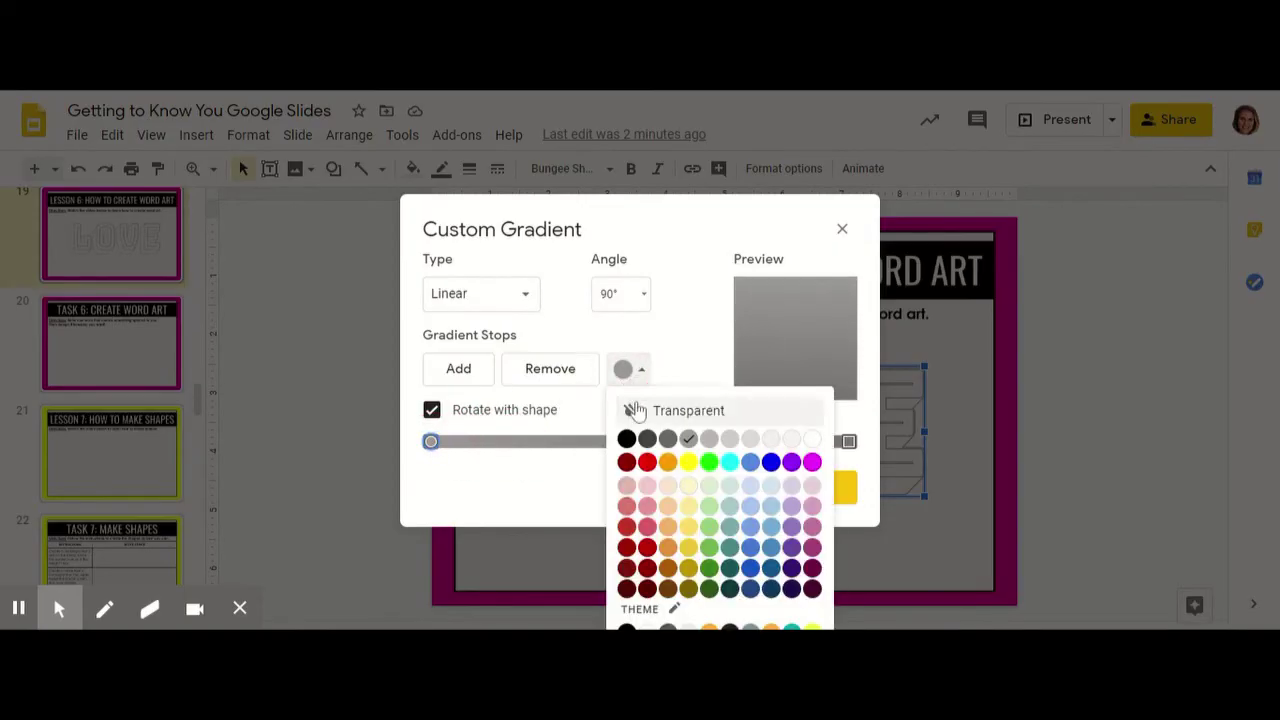
left_click(647, 462)
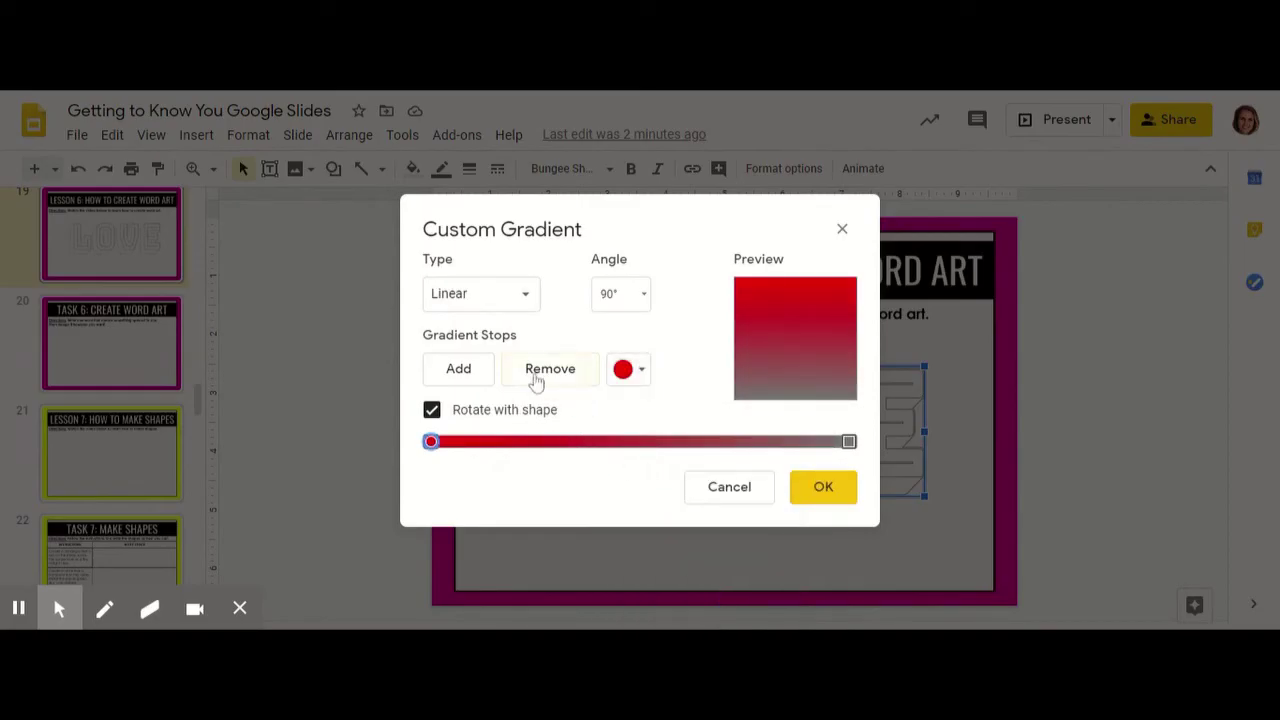
Step: Add a middle gradient stop and colour it yellow
left_click(470, 373)
left_click_drag(641, 447, 635, 443)
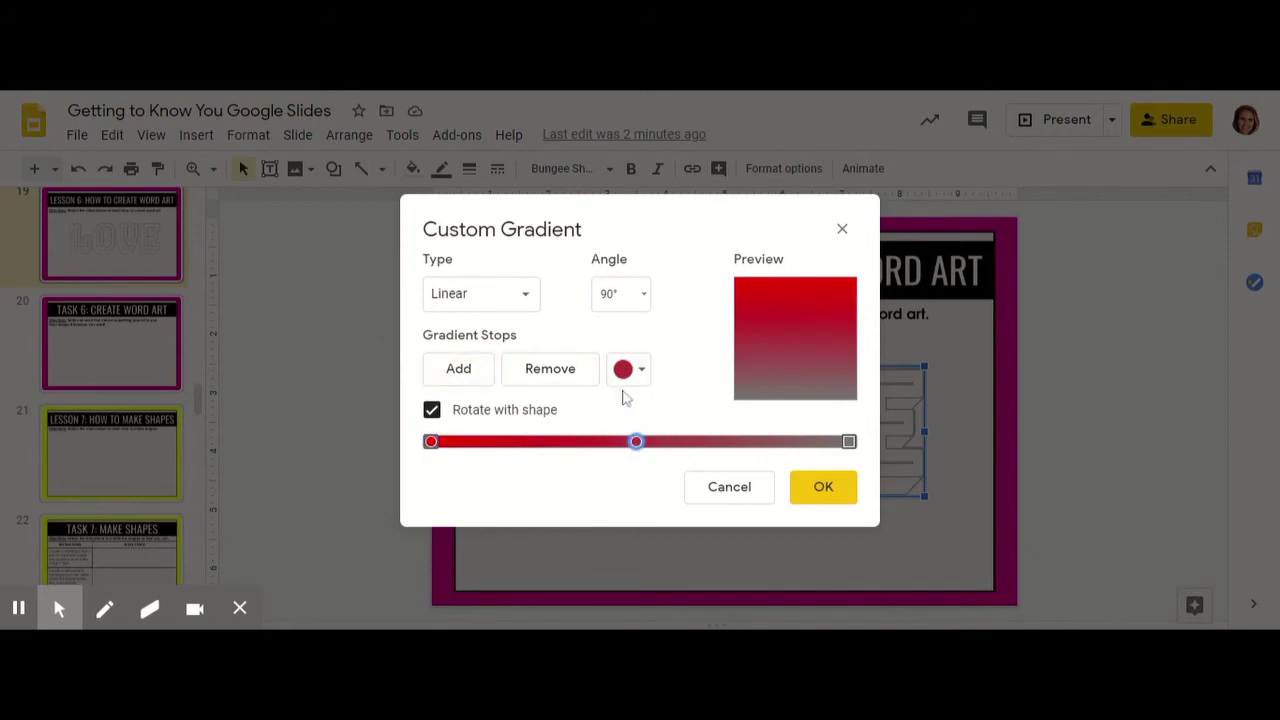
left_click(628, 369)
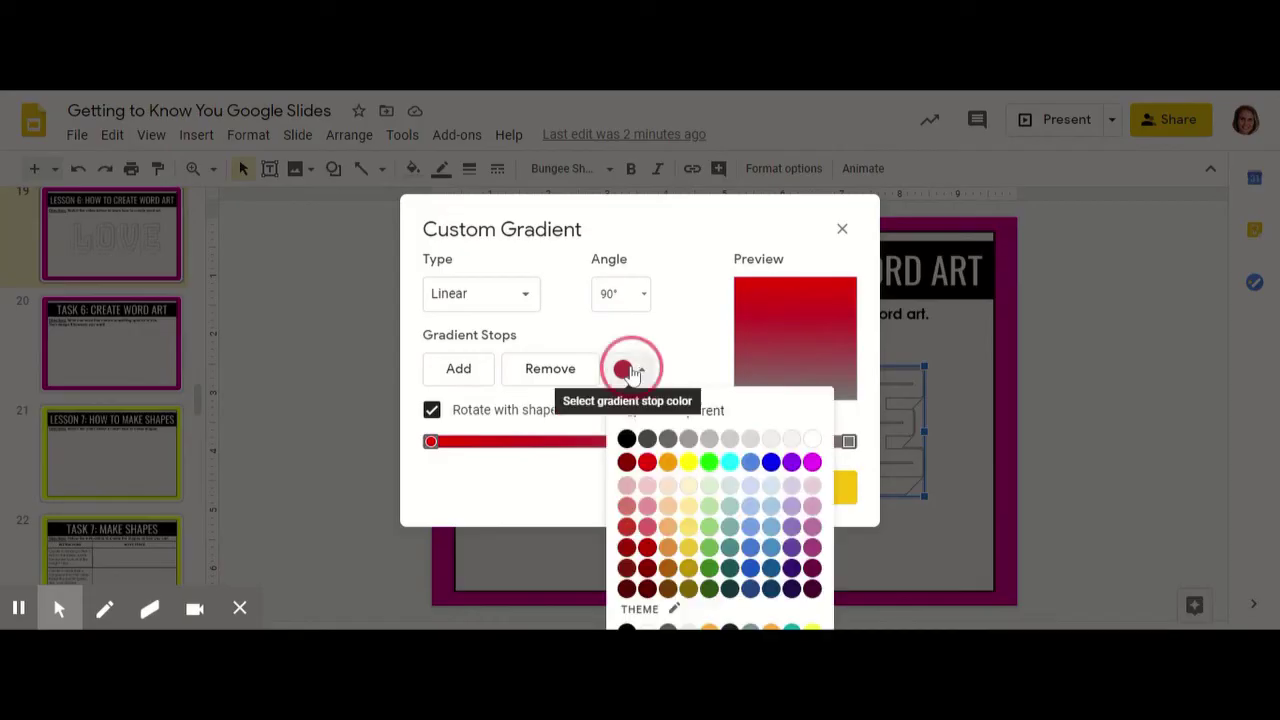
left_click(688, 463)
triple_click(690, 165)
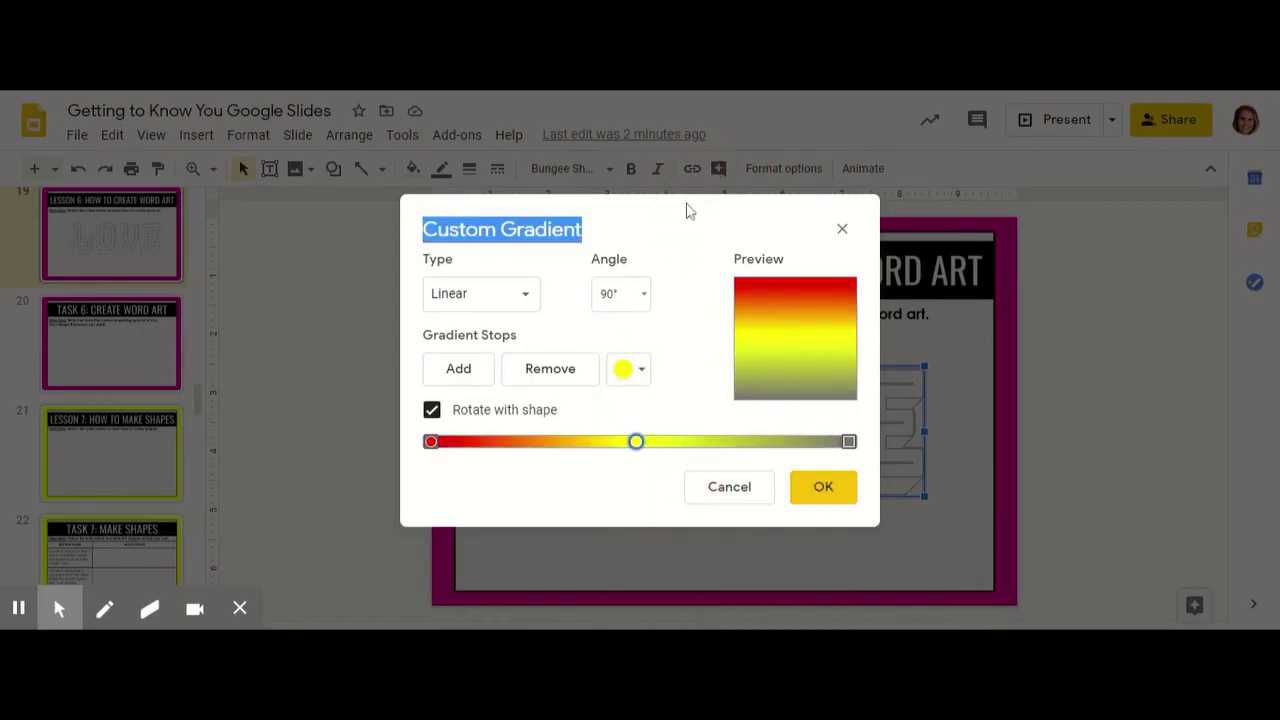
triple_click(708, 163)
left_click(658, 328)
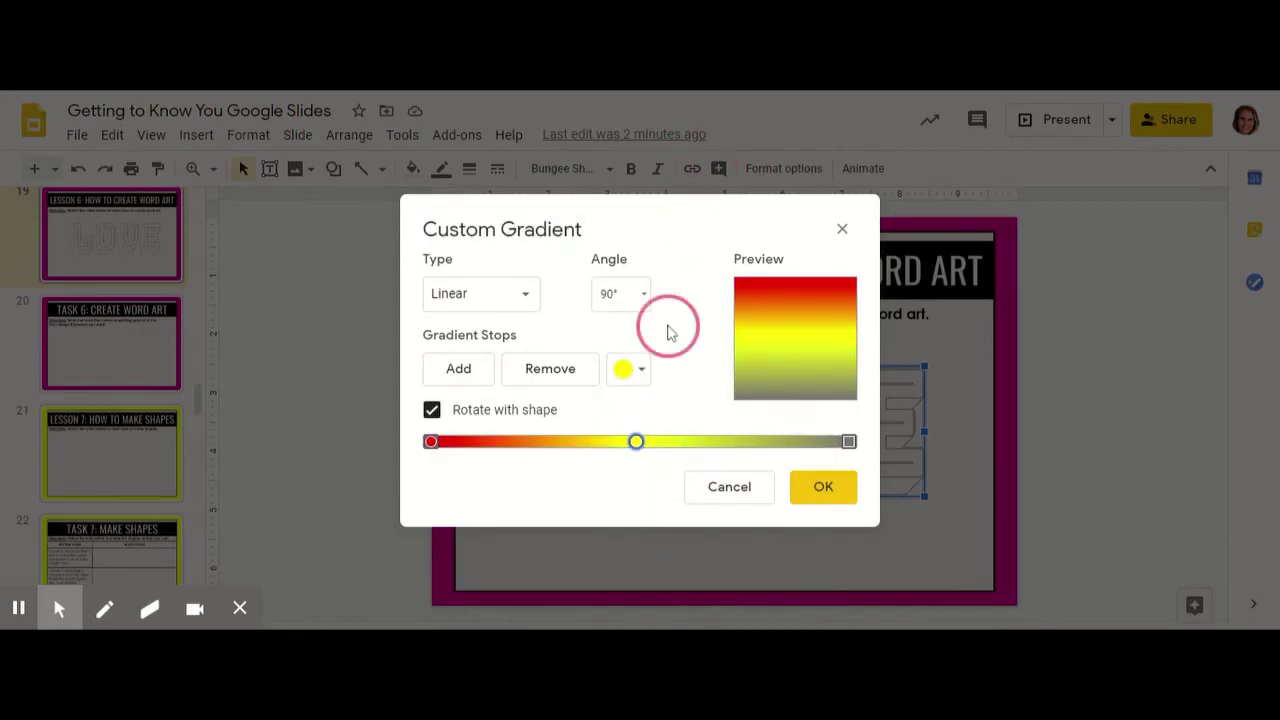
Step: Add a third stop at the gradient's end and colour it blue
left_click(463, 378)
left_click(760, 447)
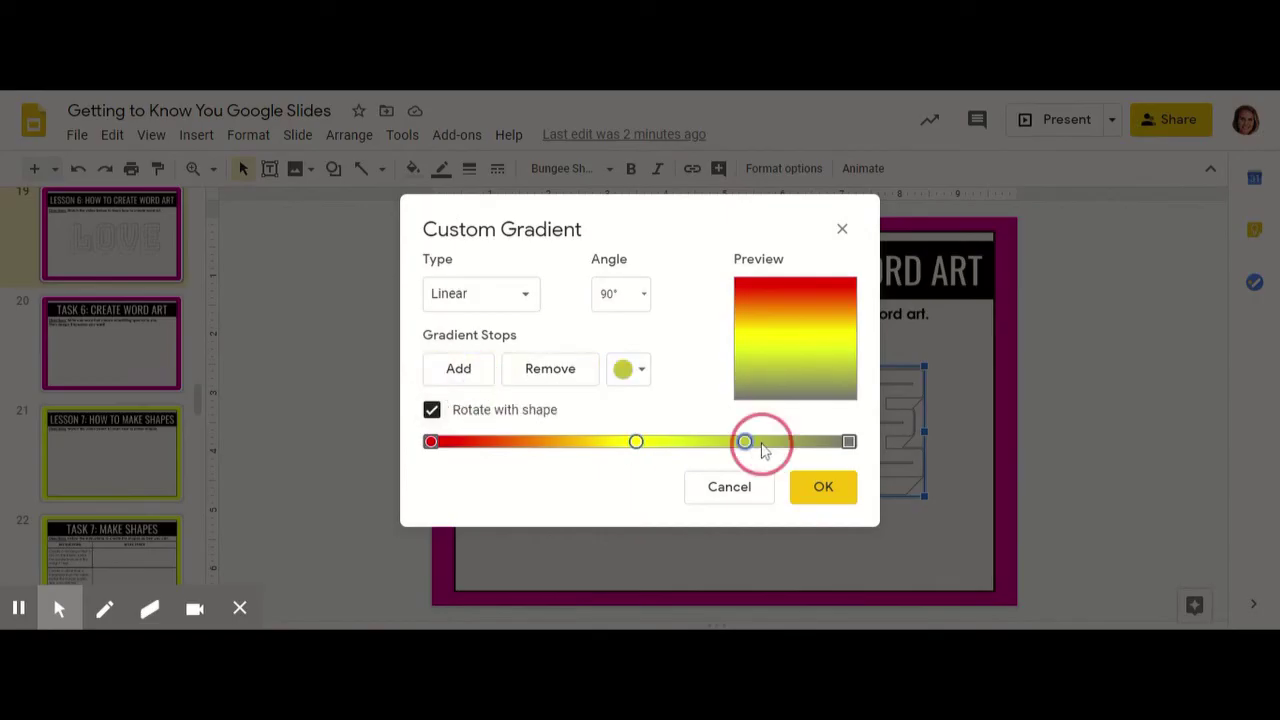
left_click_drag(748, 449, 865, 450)
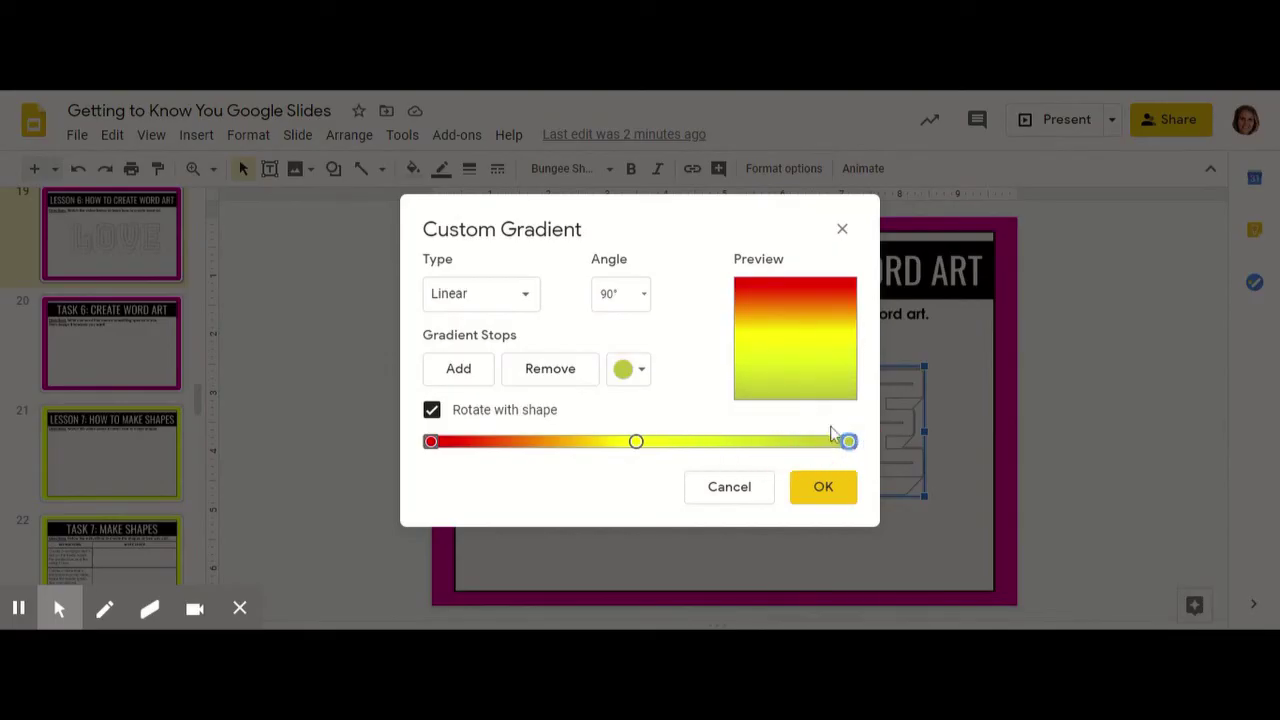
left_click(645, 370)
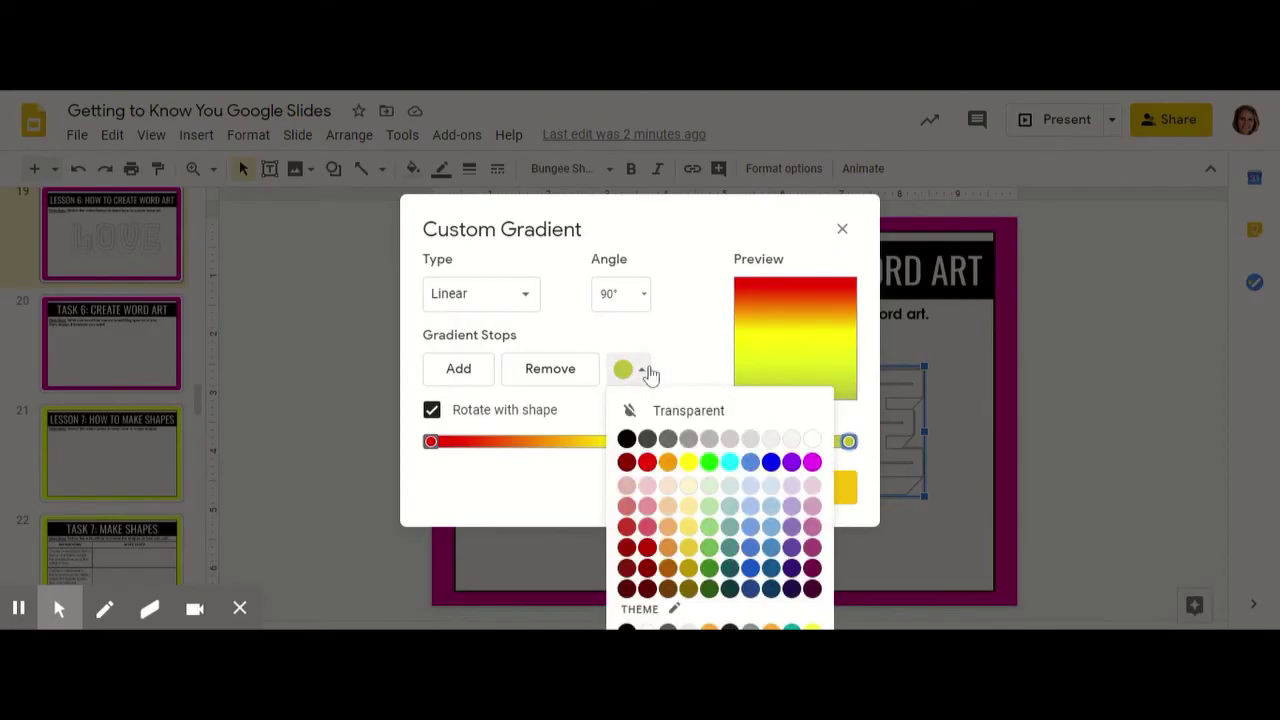
left_click(771, 462)
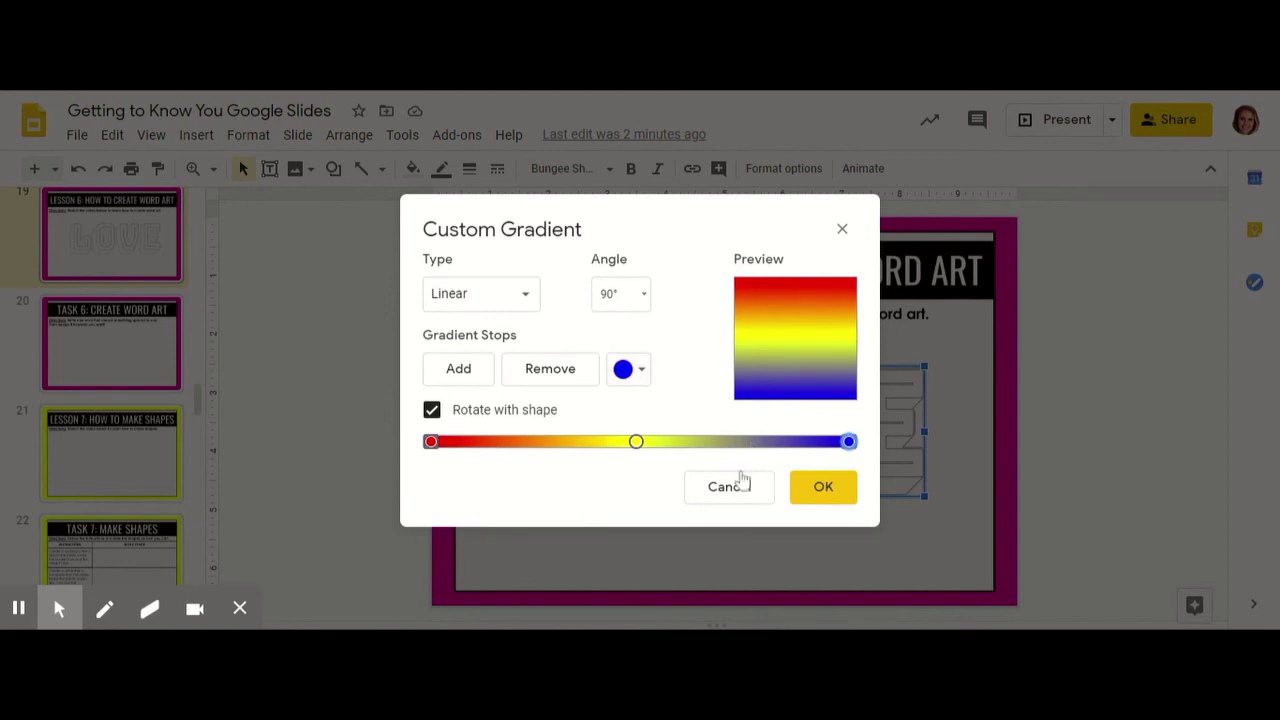
Step: Apply the red-yellow-blue gradient to LOVE and enlarge the word art slightly below the directions
left_click(836, 490)
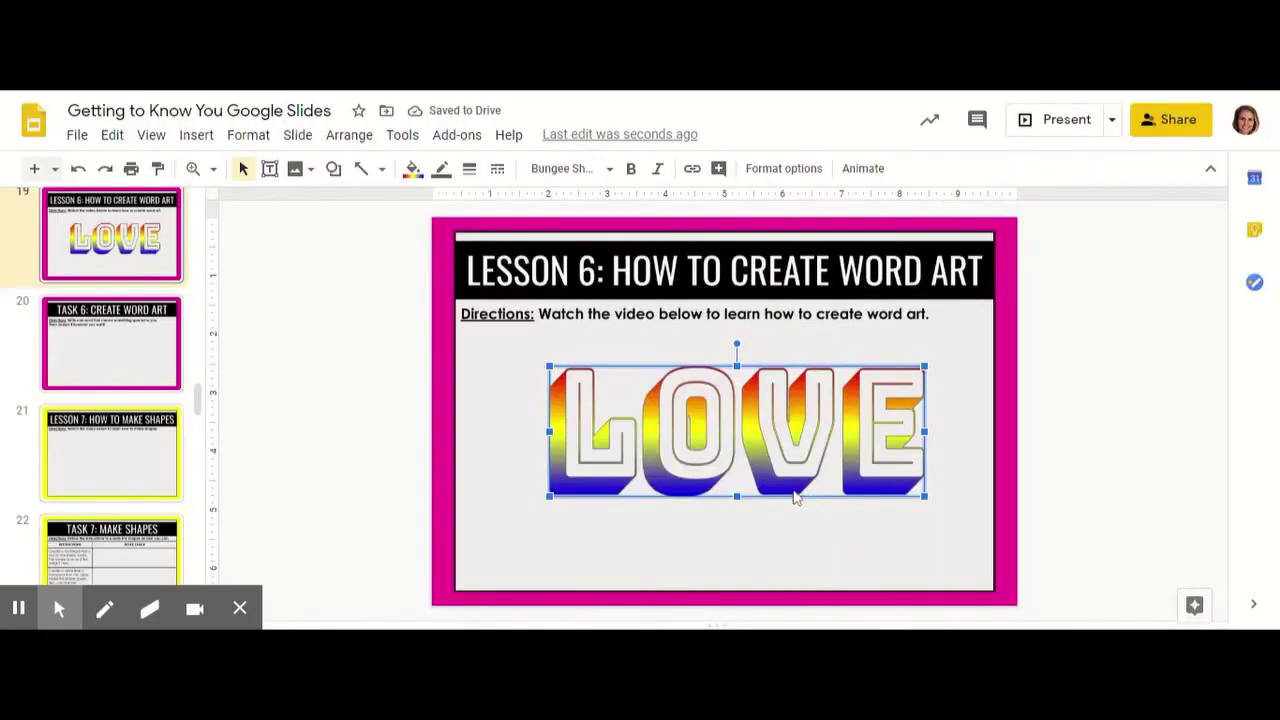
left_click(925, 497)
left_click_drag(925, 497, 935, 521)
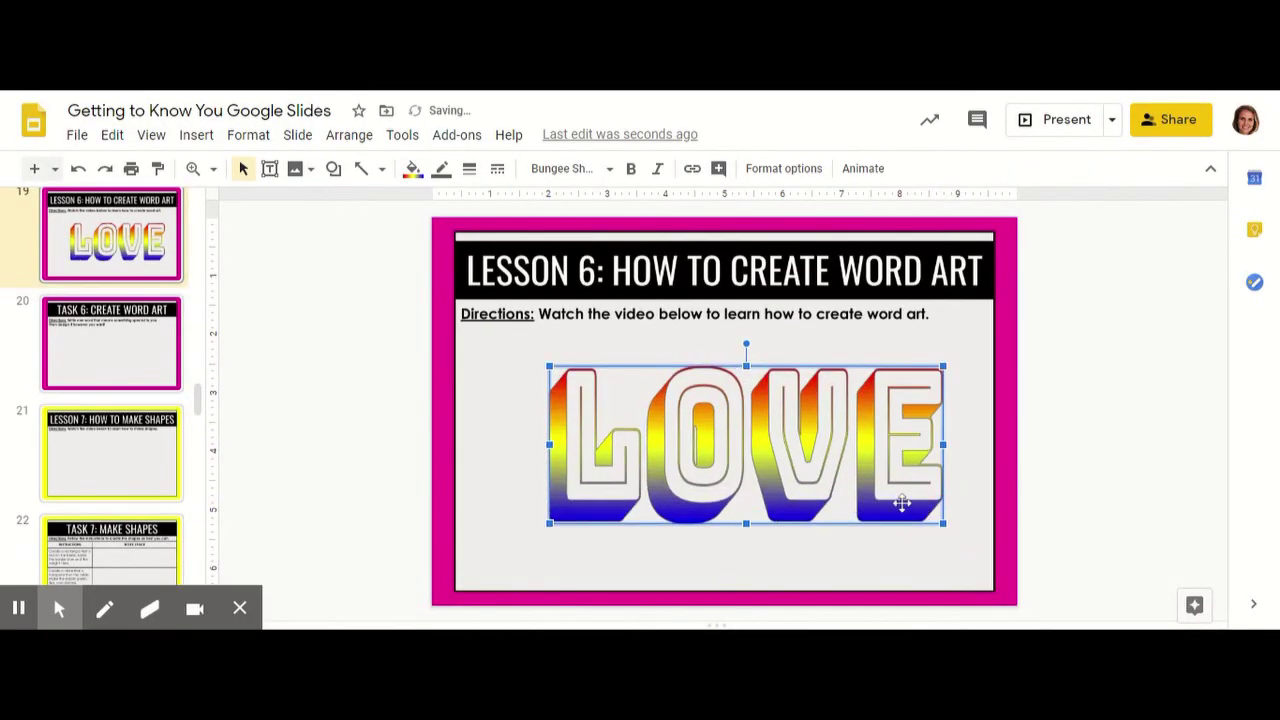
left_click(894, 500)
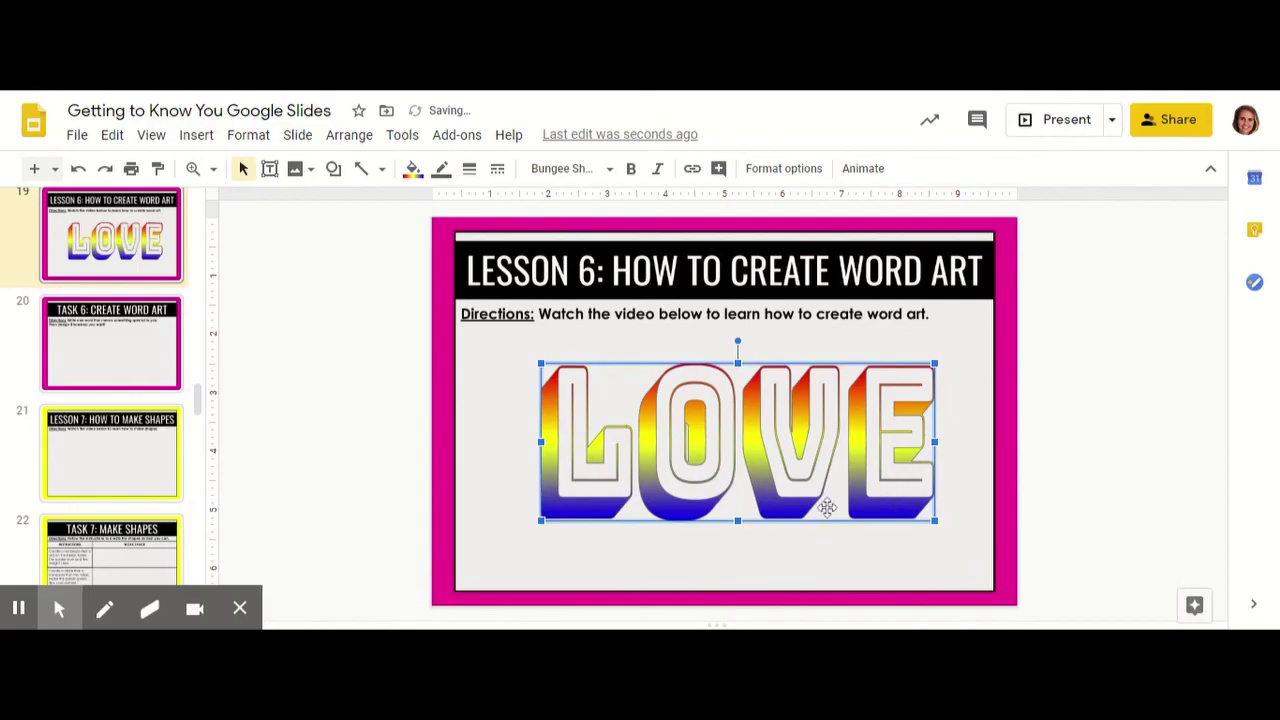